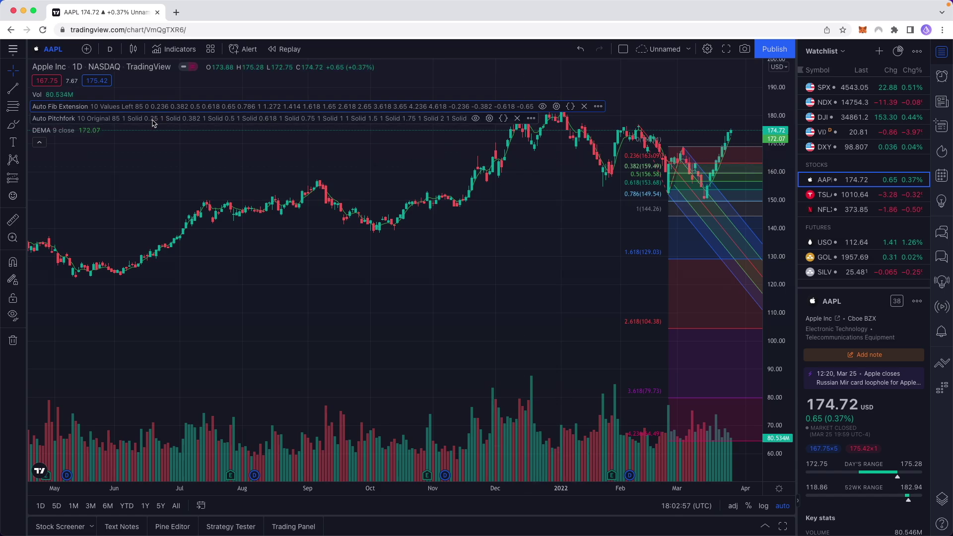
Restore the Auto Fib Extension indicator to its default settings and confirm with Ok
left_click(559, 108)
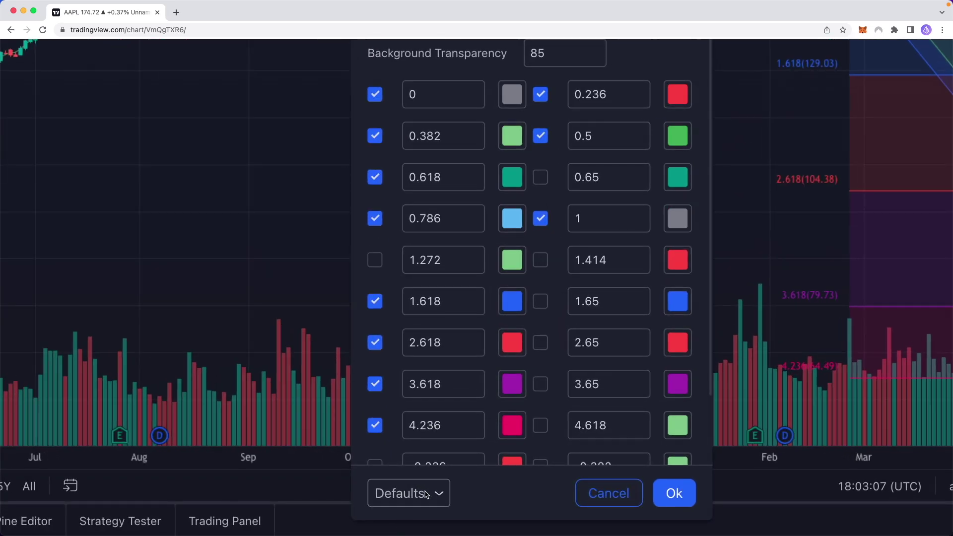
left_click(424, 495)
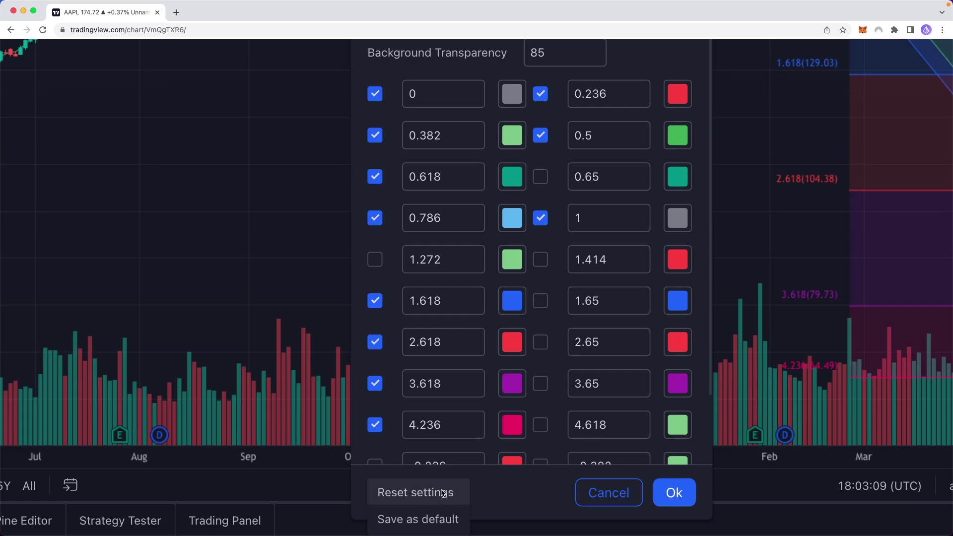
left_click(417, 494)
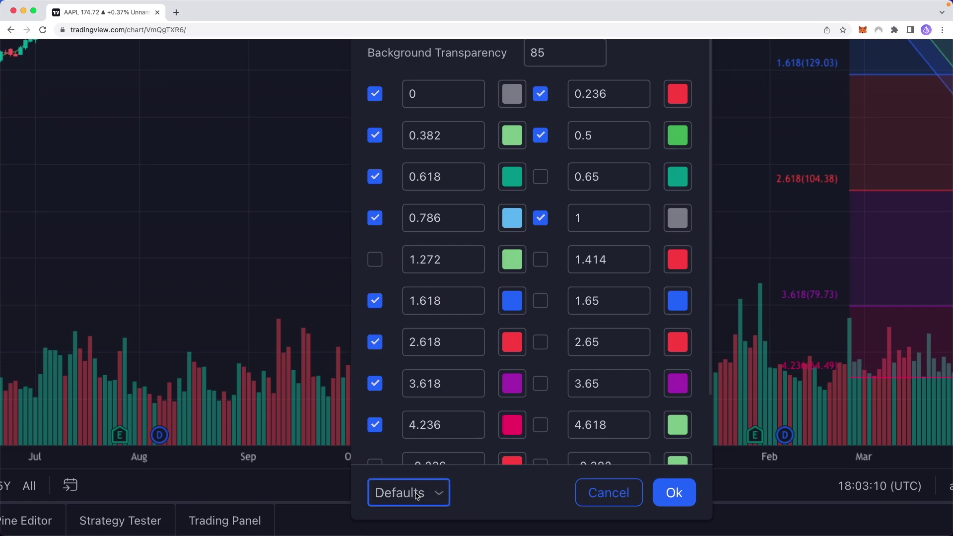
left_click(674, 493)
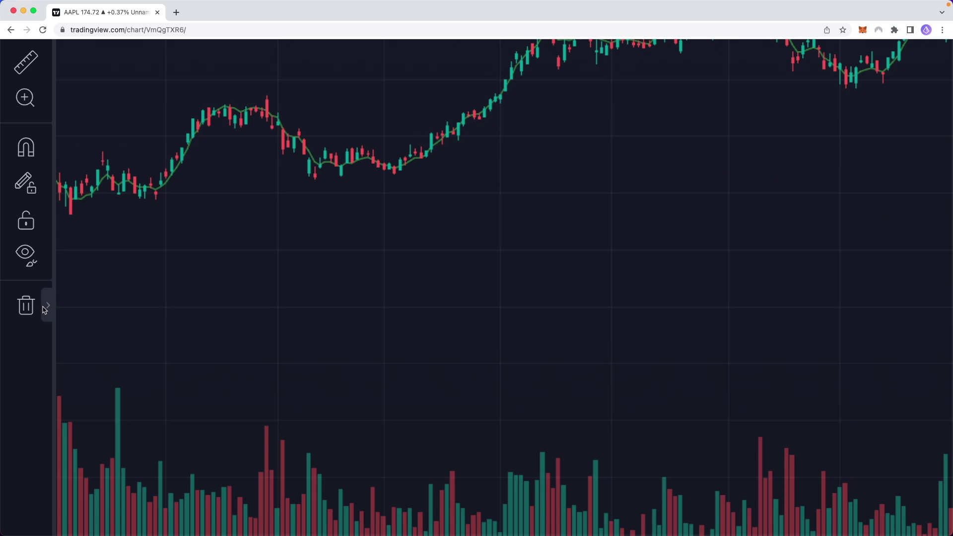
Remove all drawings and indicators from the AAPL chart, leaving plain candlesticks
left_click(45, 307)
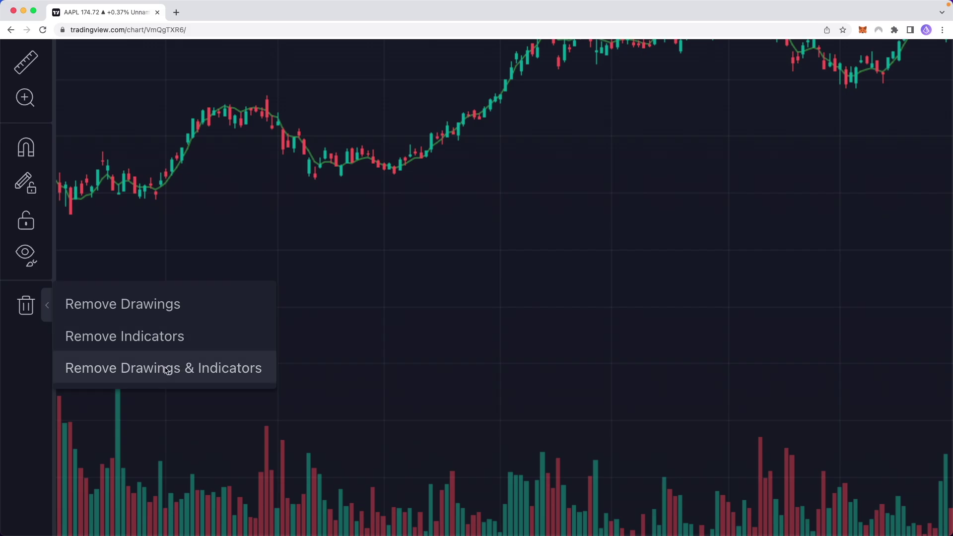
left_click(165, 373)
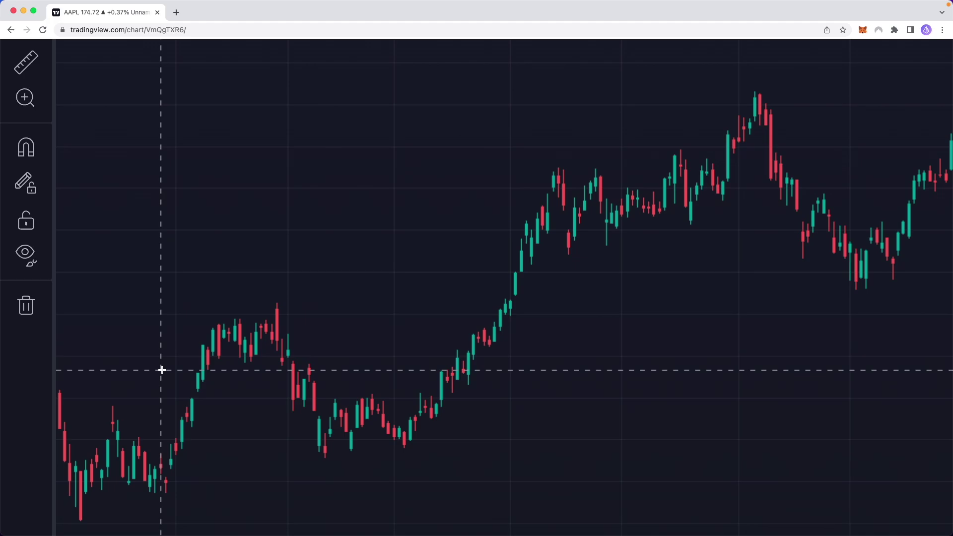
key("super+0")
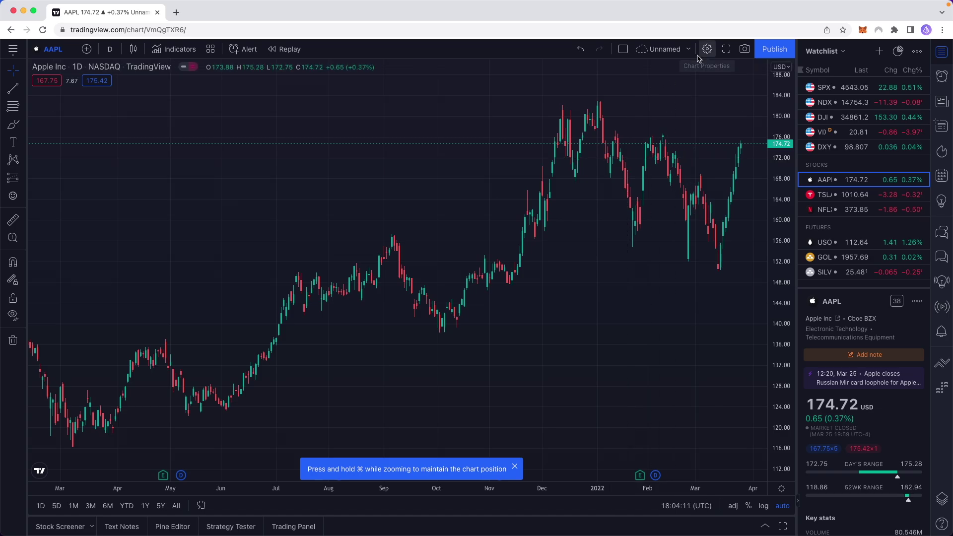
scroll(698, 58, "up", 5)
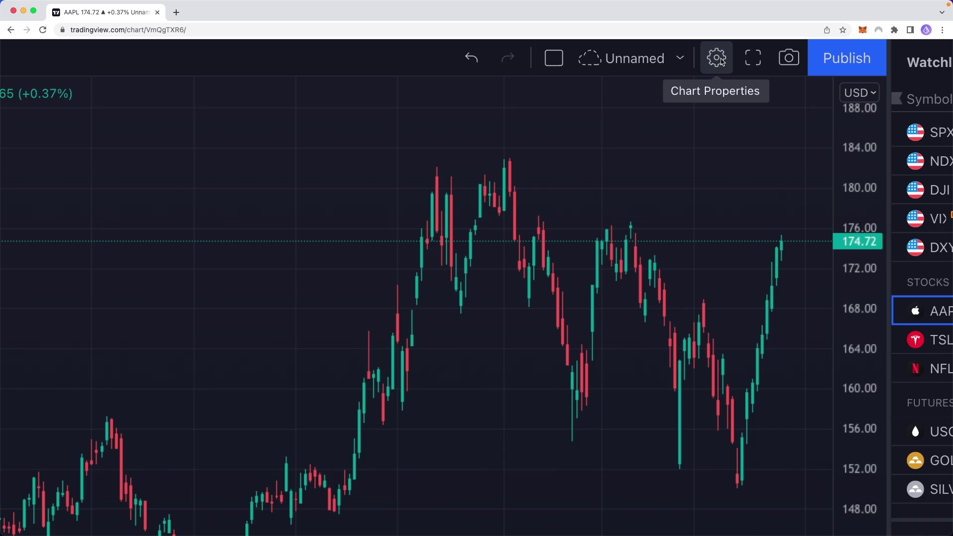
Apply the default template to the chart properties and confirm with Ok
left_click(716, 58)
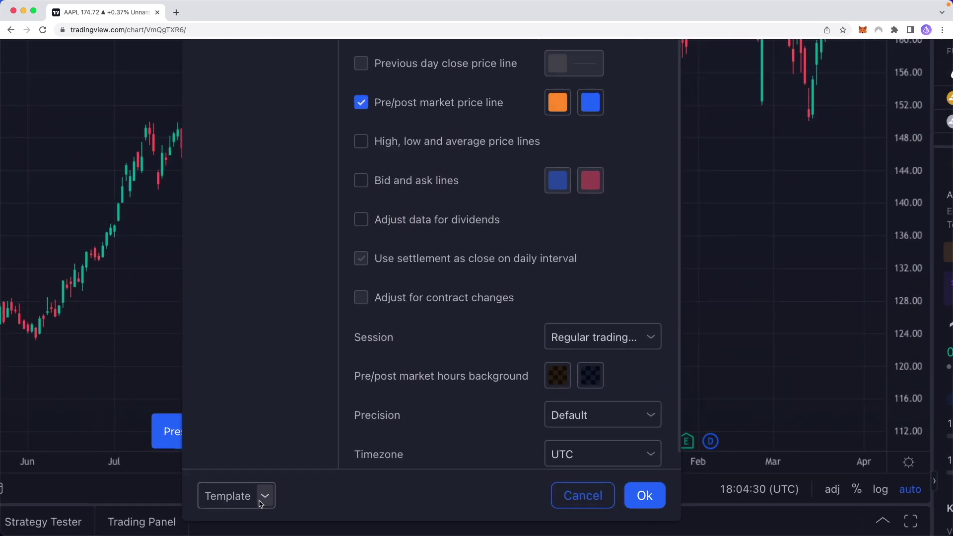
left_click(262, 505)
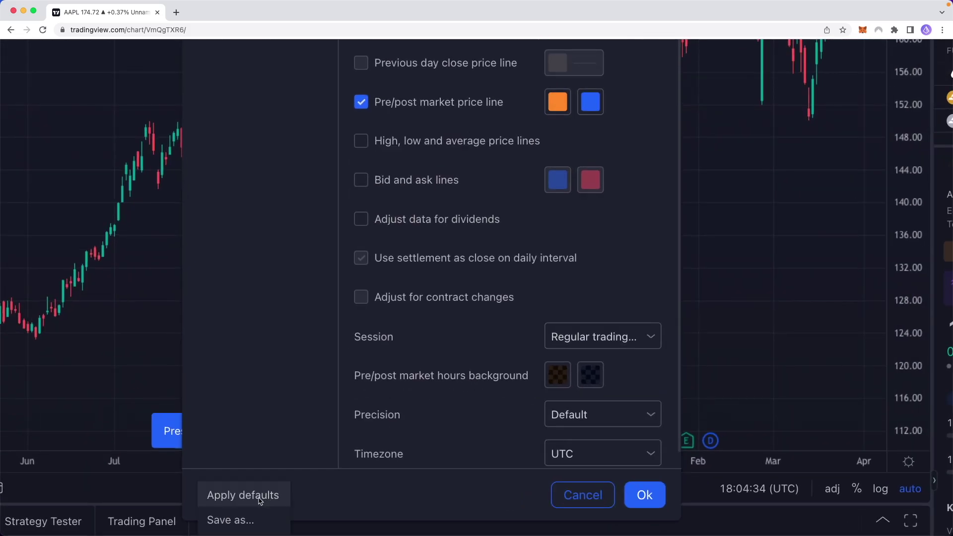
left_click(261, 500)
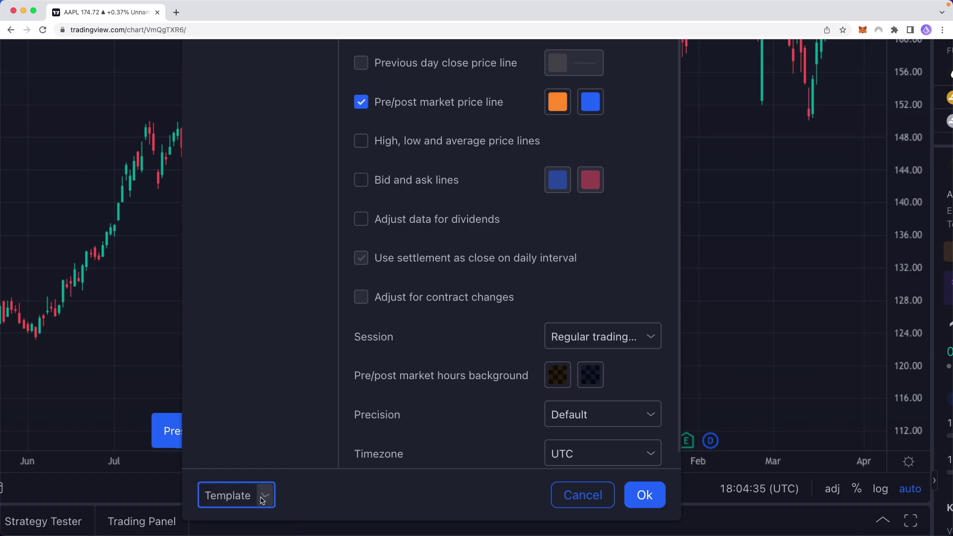
left_click(645, 496)
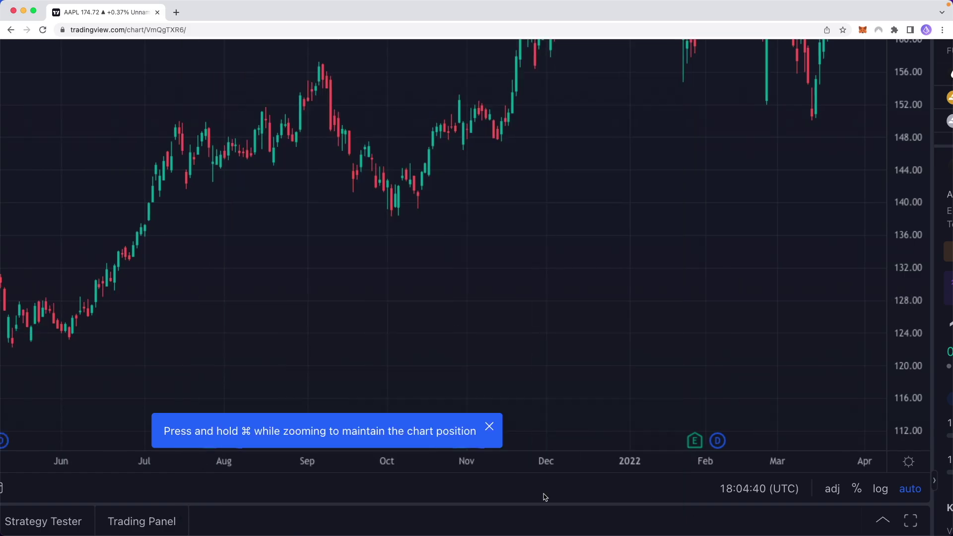
scroll(531, 495, "down", 2)
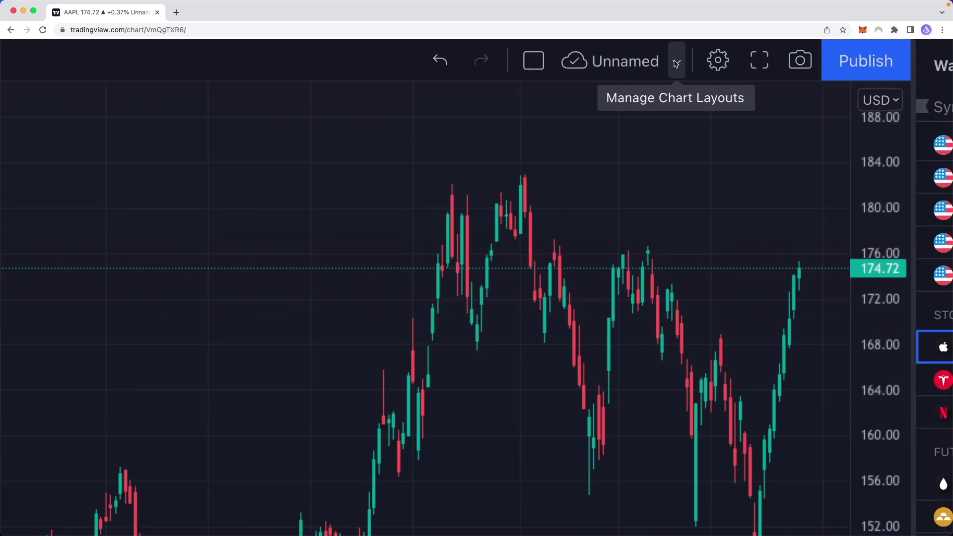
Create a new chart layout from the layout management menu
left_click(676, 63)
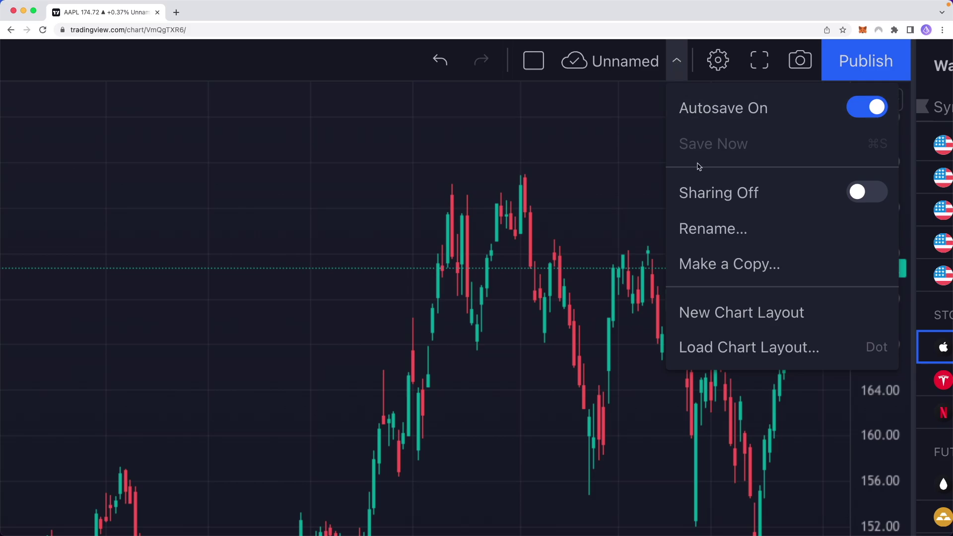
left_click(735, 313)
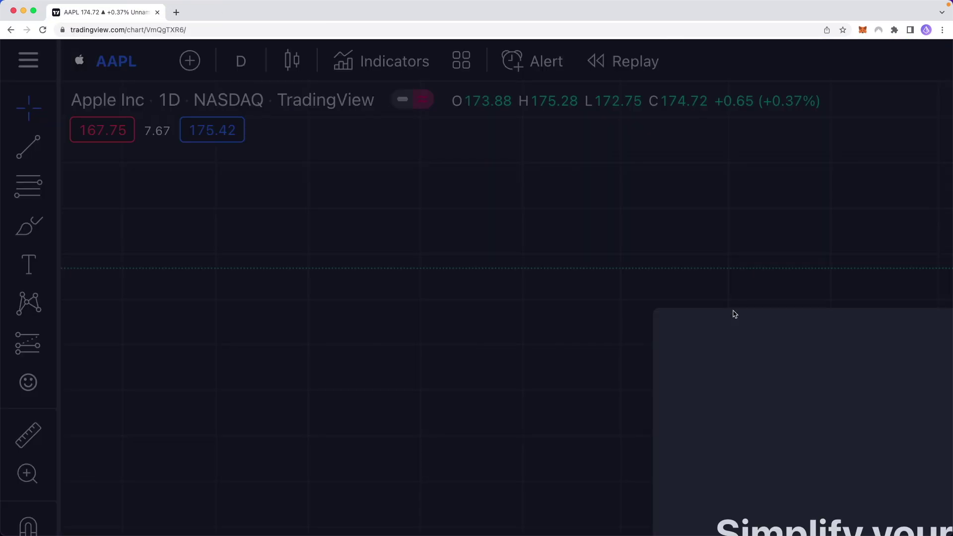